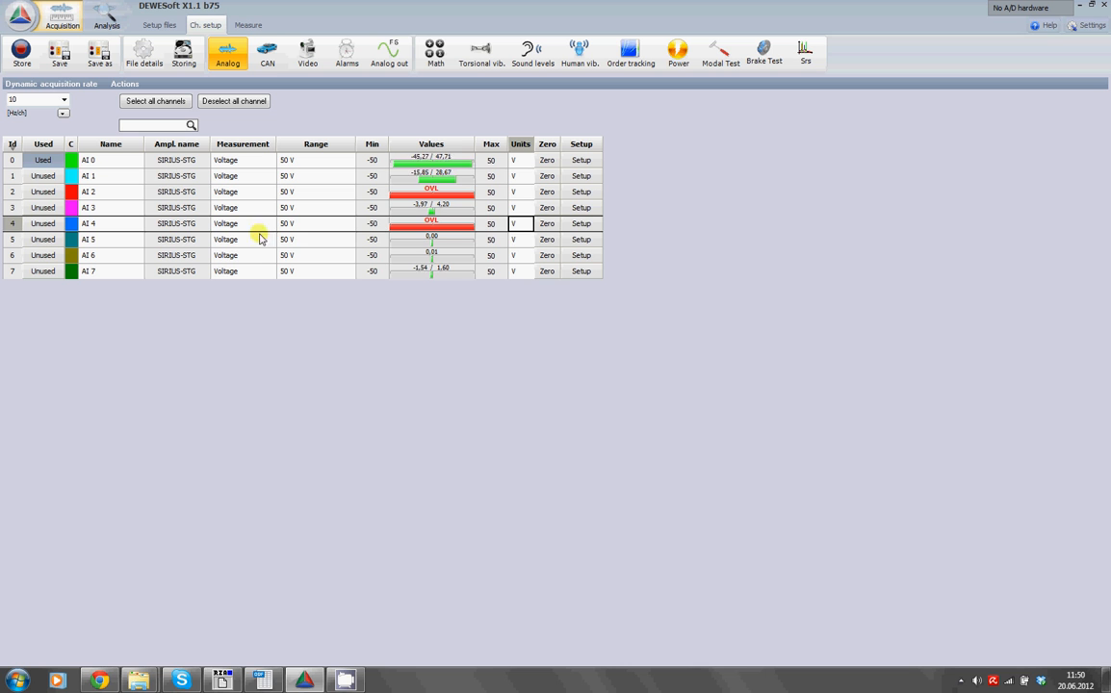
Step: Mark channels AI 2 to AI 6 as used together, and set them back to unused
drag(42, 192, 45, 260)
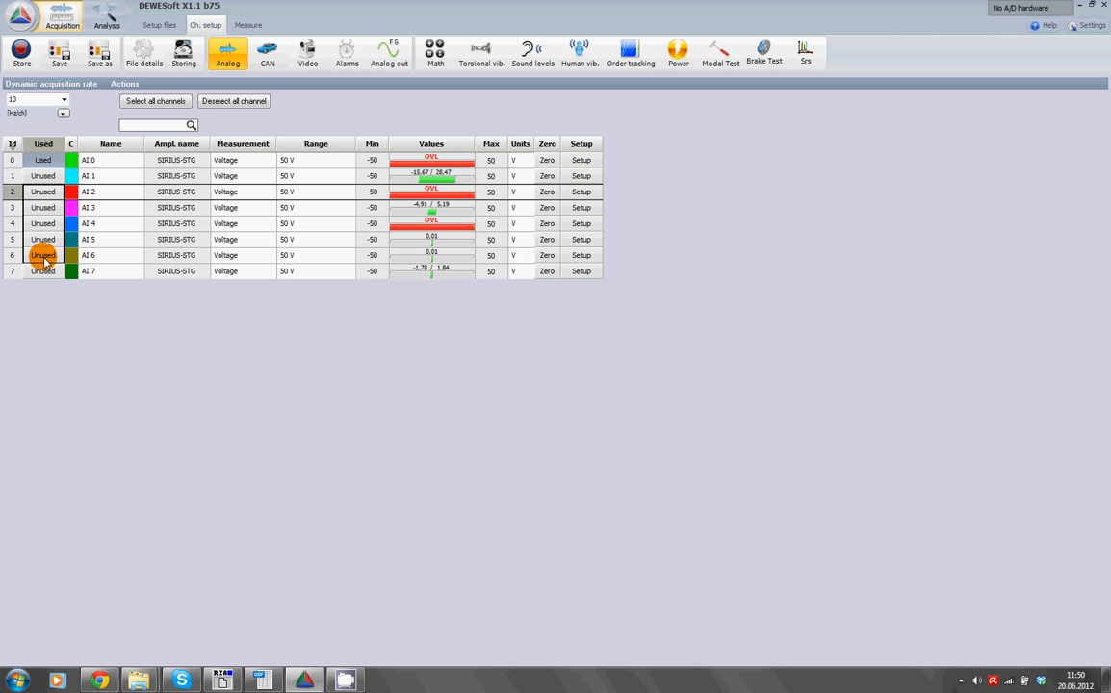
click(44, 231)
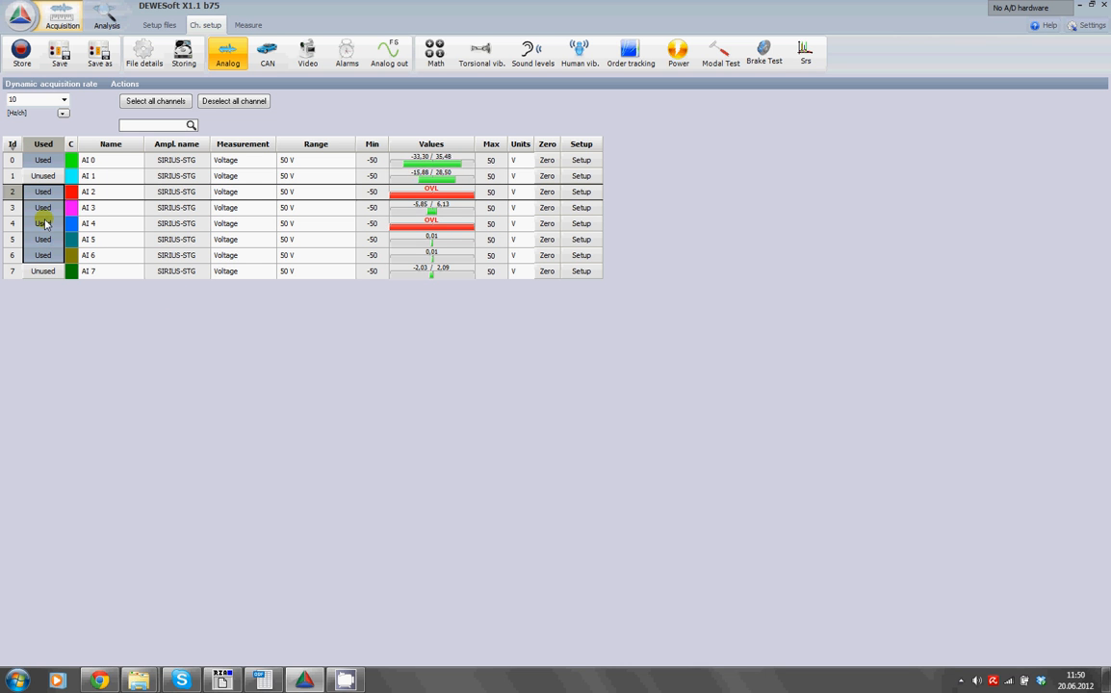
click(44, 223)
Step: Set the measurement type of channels AI 2 to AI 6 to Bridge in one go
drag(91, 191, 94, 238)
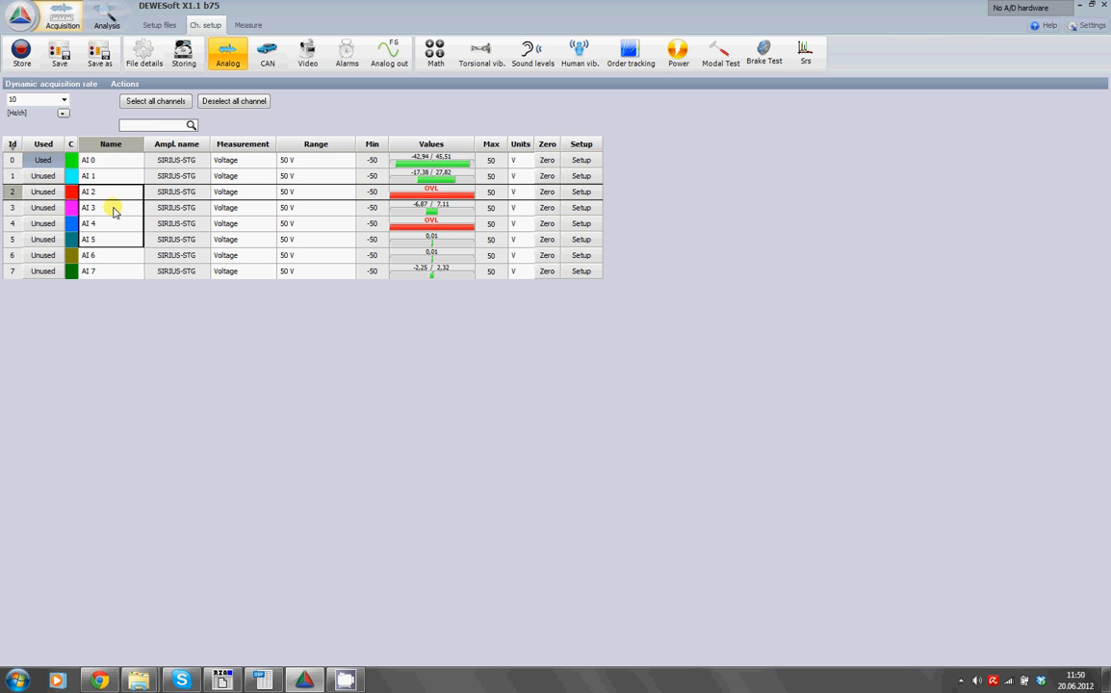
drag(219, 191, 227, 253)
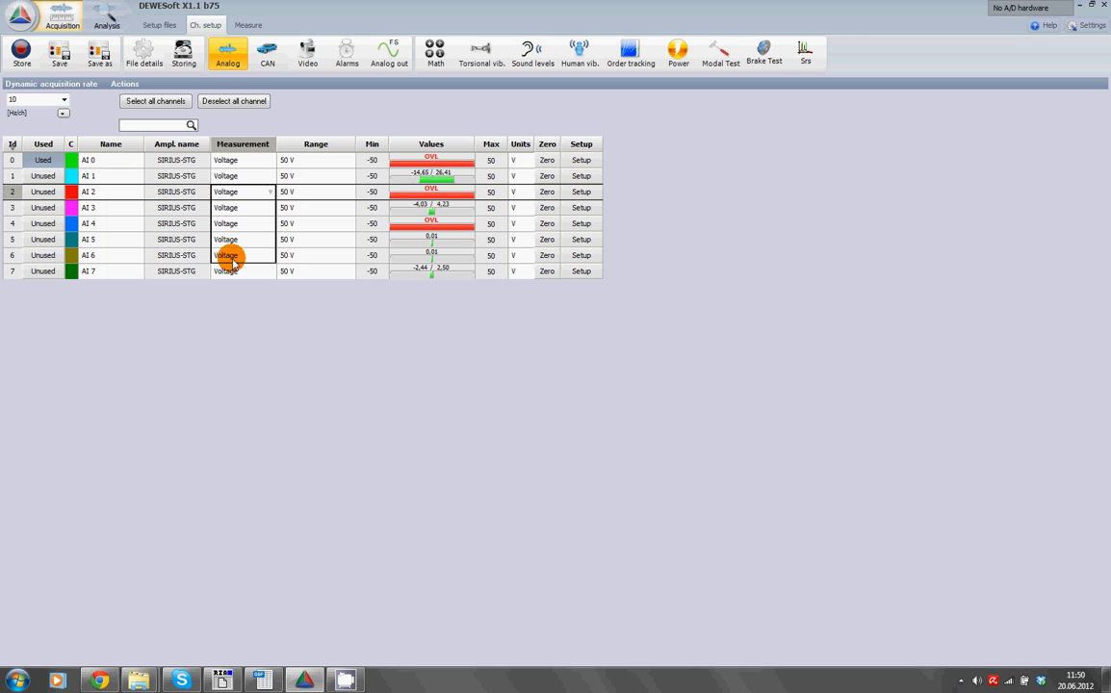
click(272, 192)
click(258, 223)
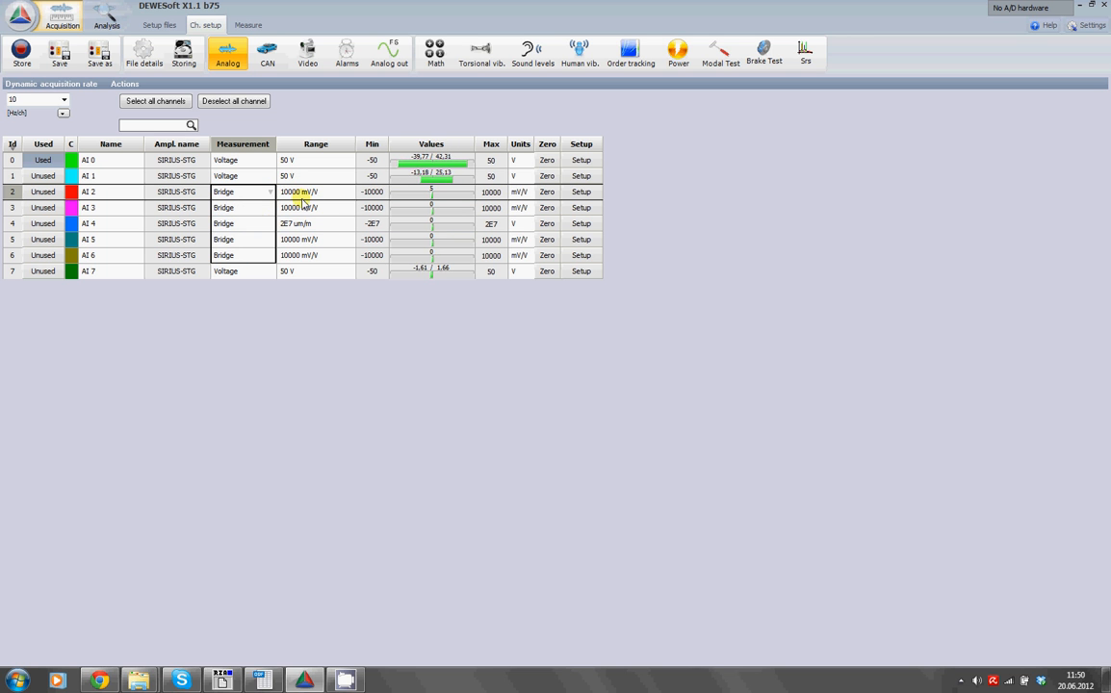
Step: Set the range of AI 2 to 2000 mV/V and of AI 3 to AI 6 to 200 mV/V, equivalent to 400000 um/m on AI 4
click(288, 191)
click(351, 192)
click(327, 223)
click(330, 208)
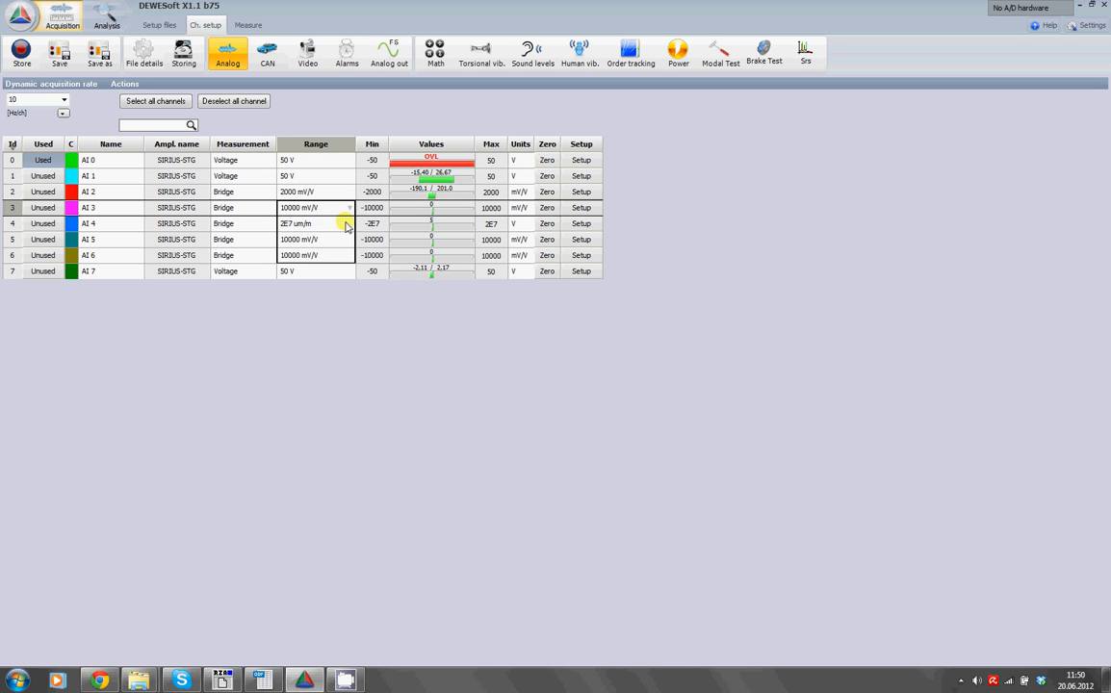
click(348, 208)
click(328, 255)
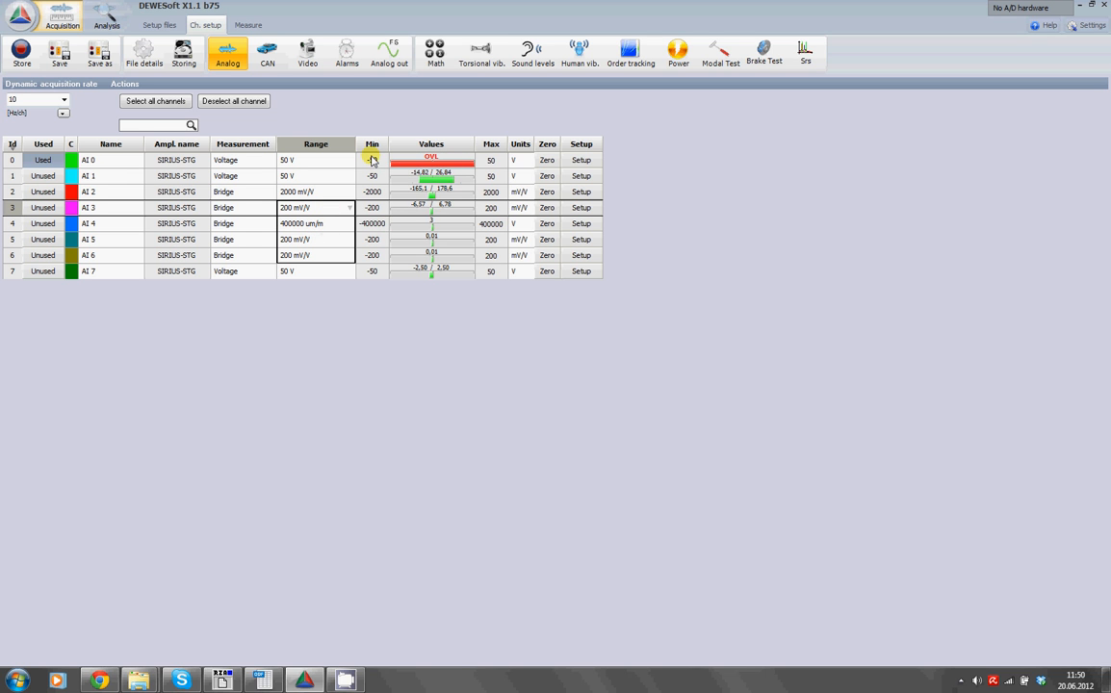
Step: Open the channel setup of AI 4 and set its bridge mode to Quarter bridge 3 wire 350 ohm
click(581, 224)
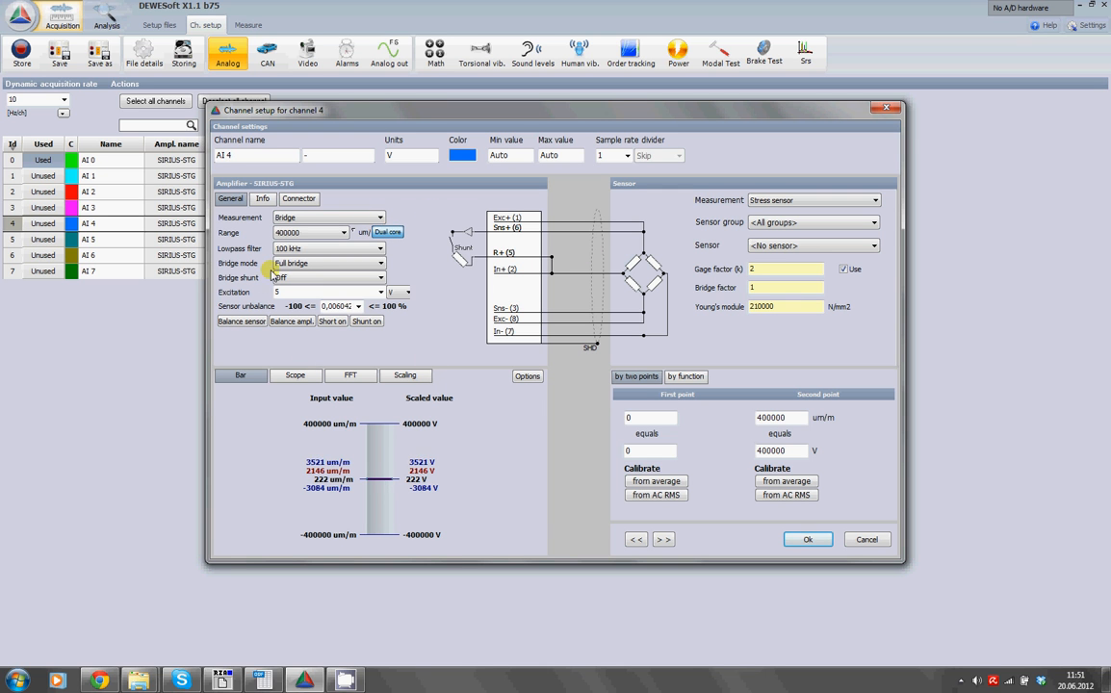
click(304, 268)
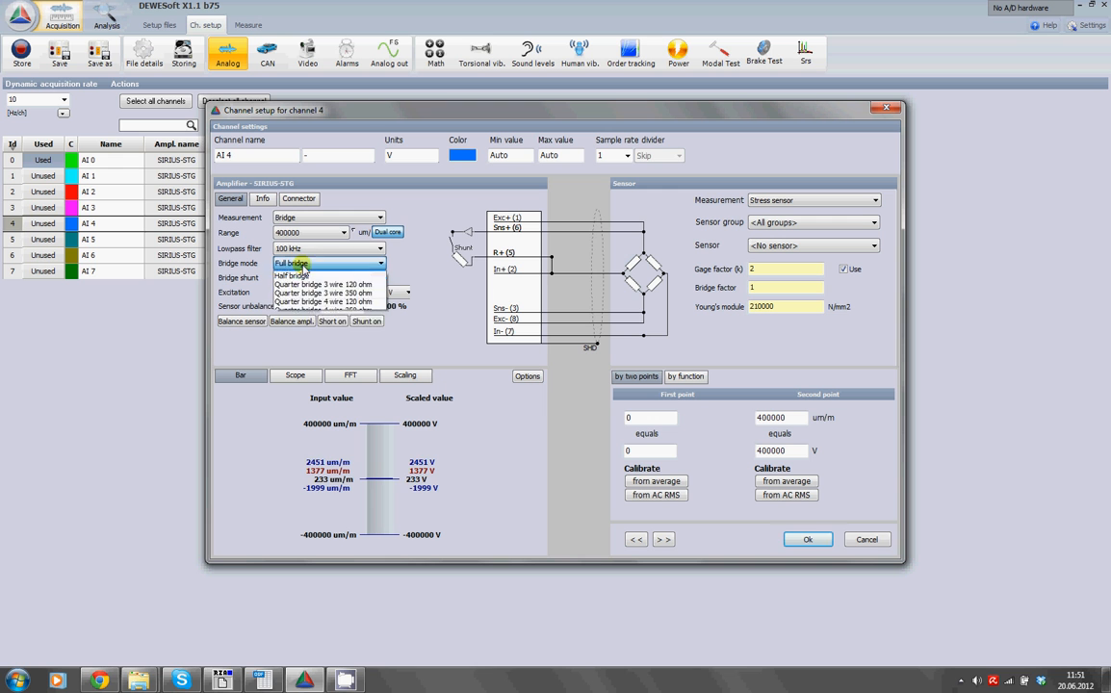
click(302, 302)
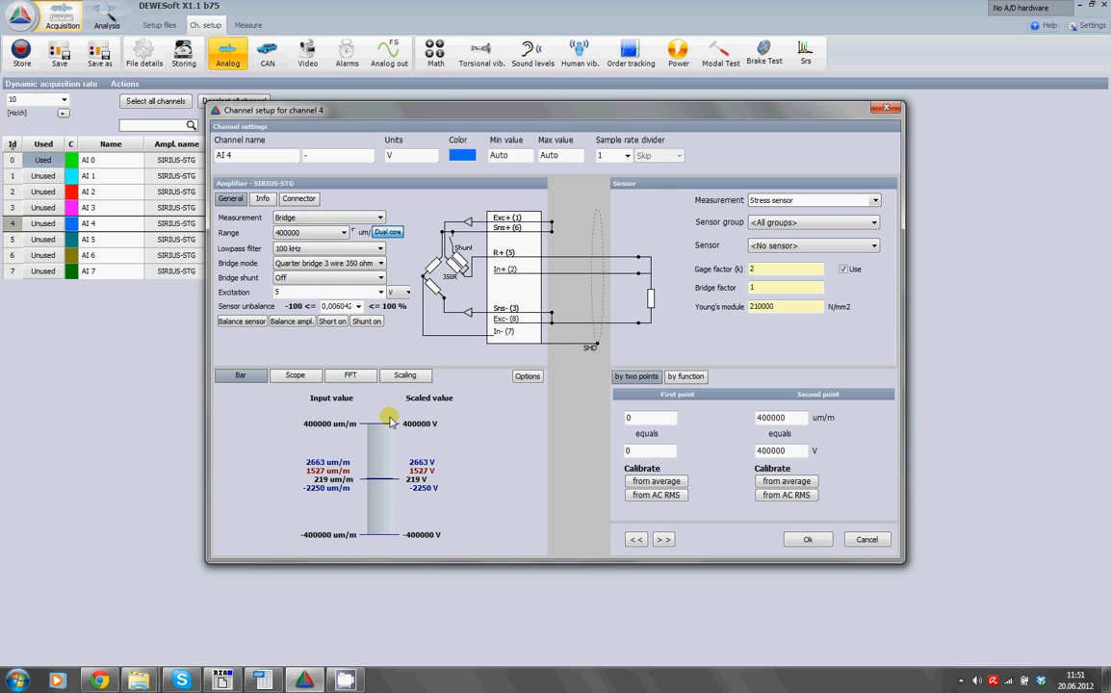
Step: Examine the AI 4 signal in the scope, FFT and scaling previews, and return to the bar preview
click(296, 375)
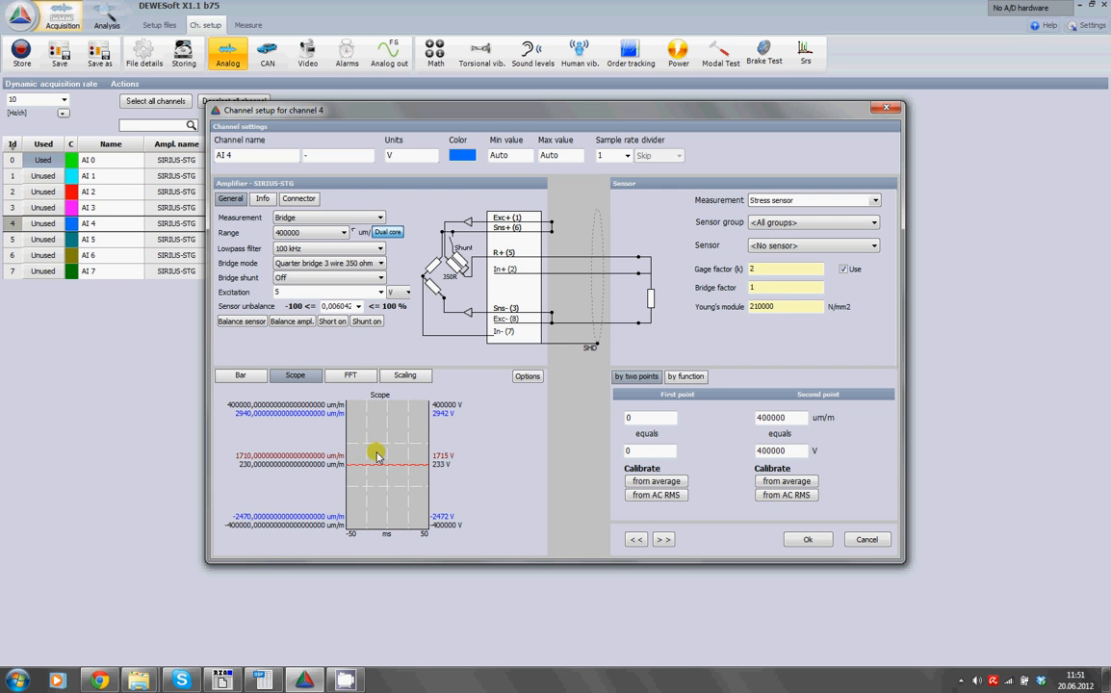
click(342, 376)
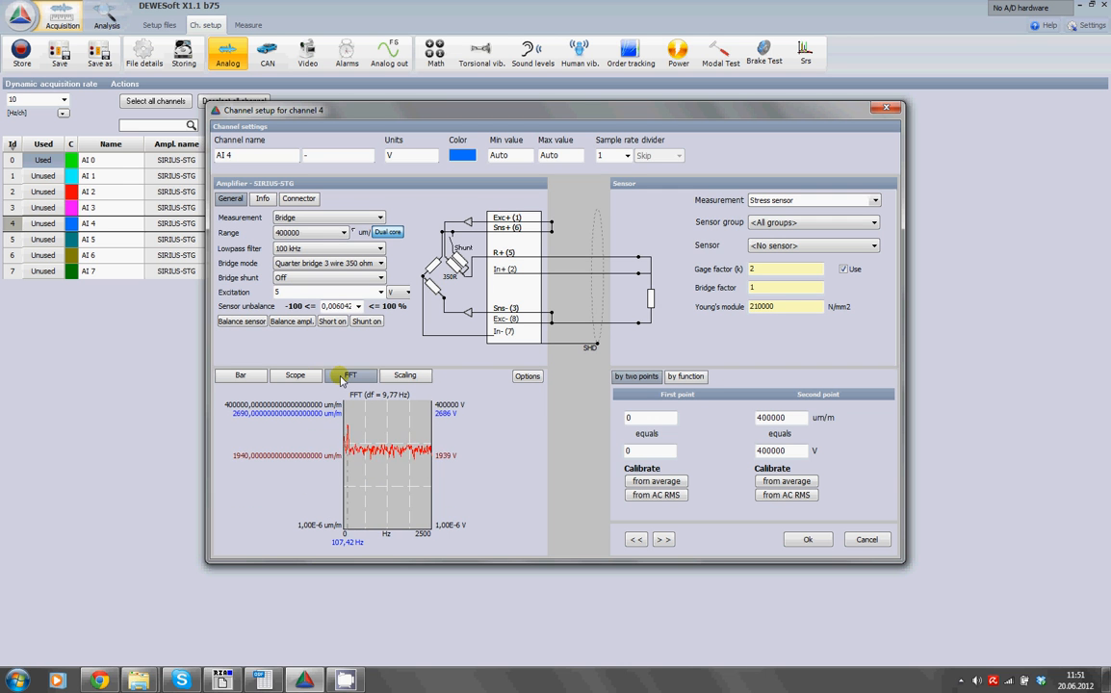
click(396, 376)
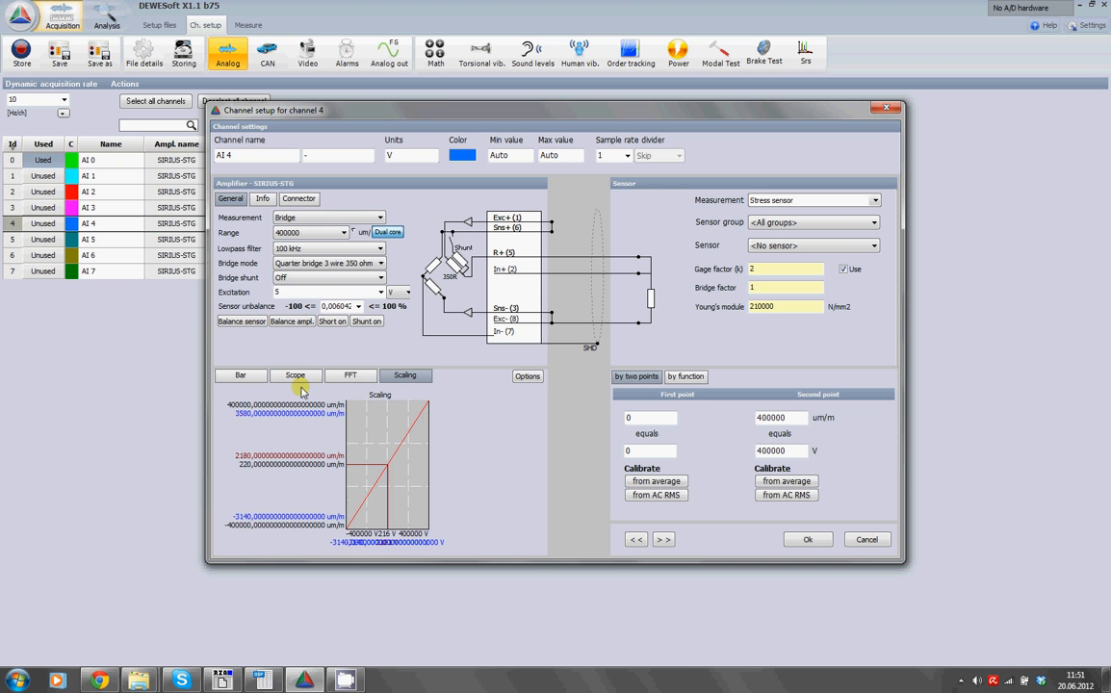
click(239, 375)
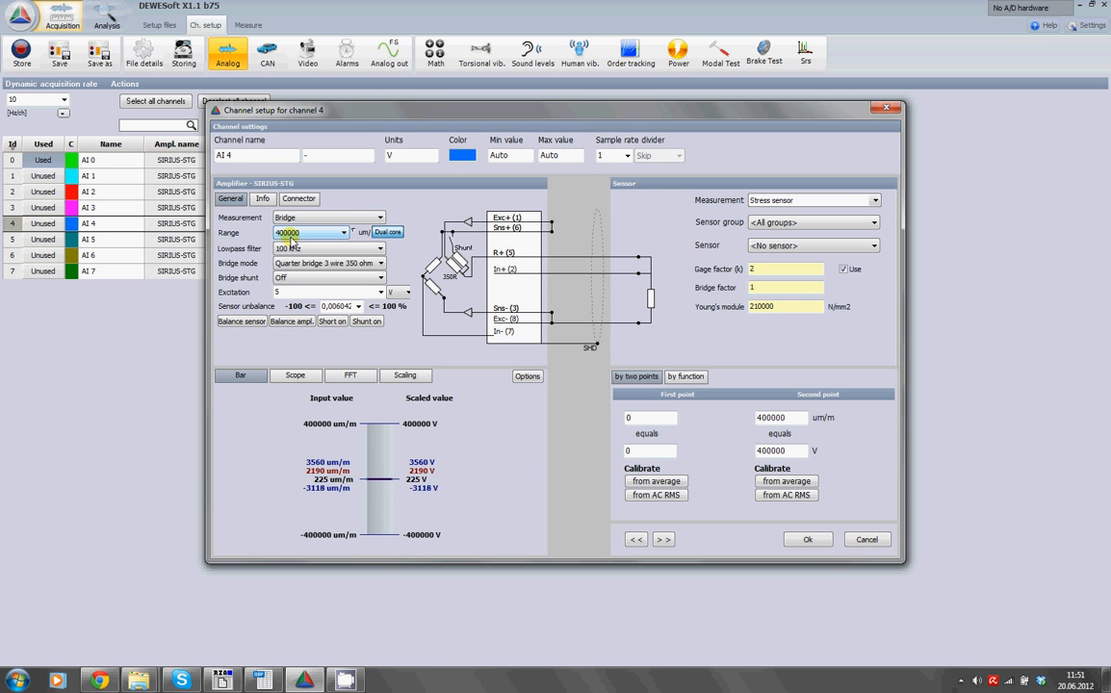
Step: Set the amplifier range of AI 4 to 40000 um/m and balance its sensor
click(308, 232)
click(295, 277)
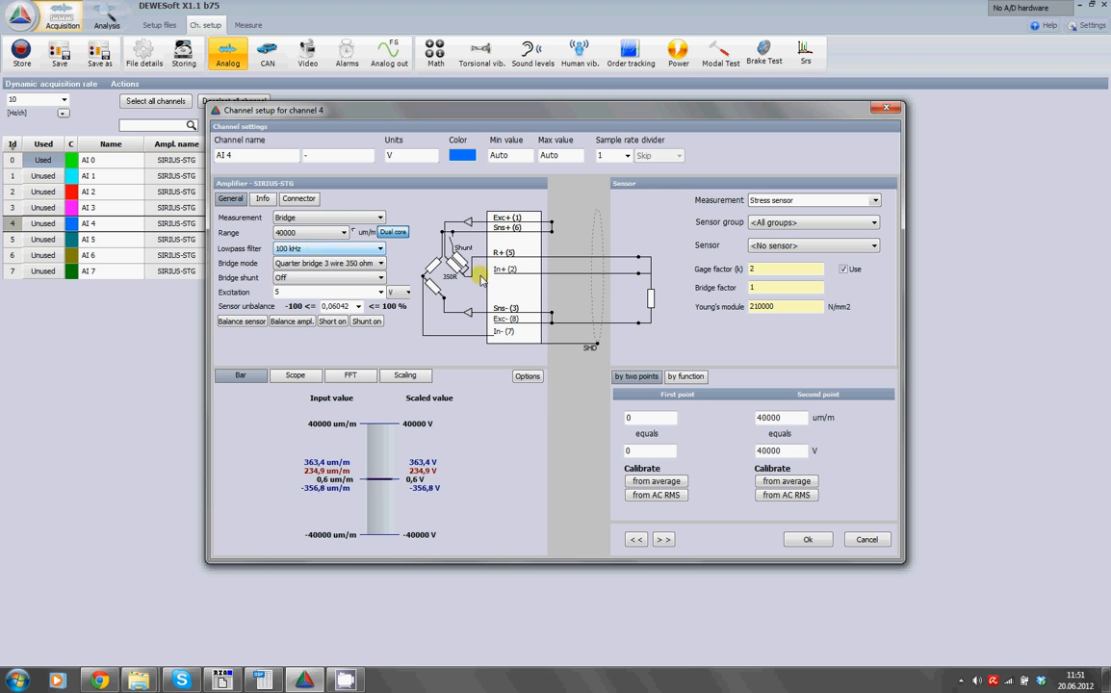
click(236, 326)
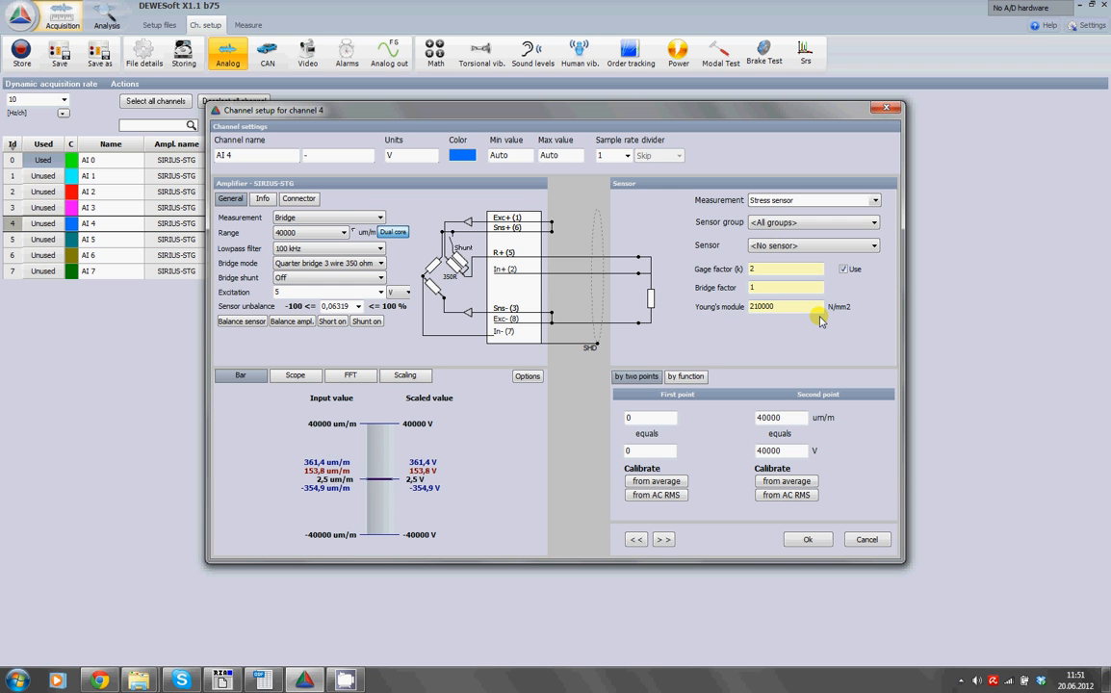
Step: Set the sensor measurement of AI 4 to Bridge sensor and check which sensor groups are available
click(810, 201)
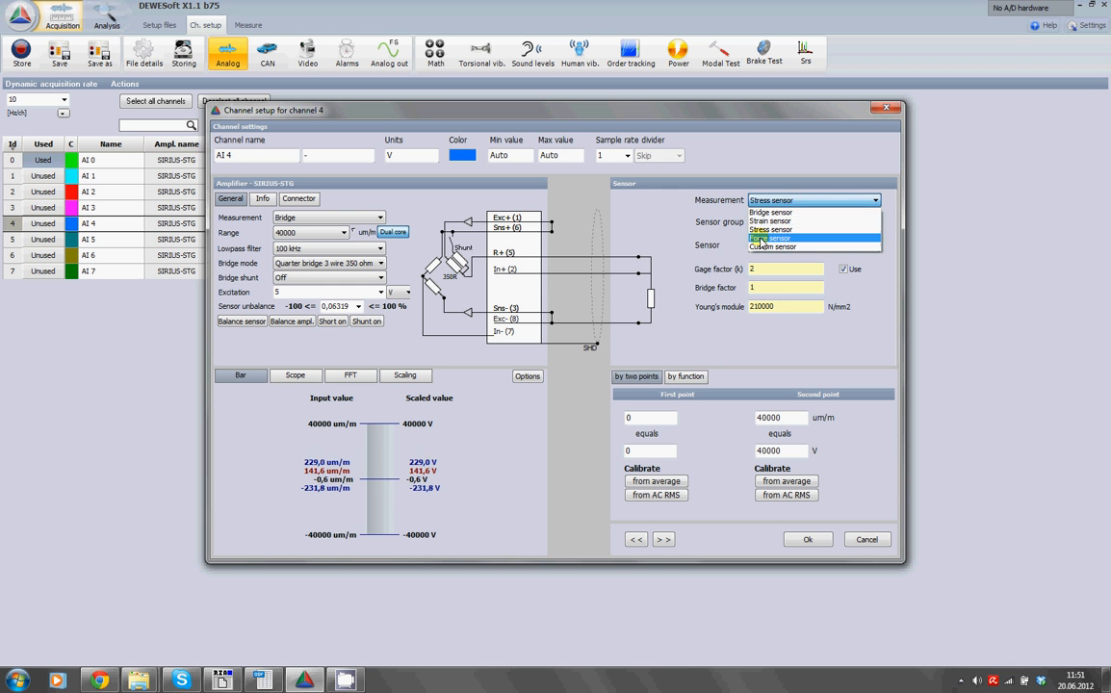
click(779, 213)
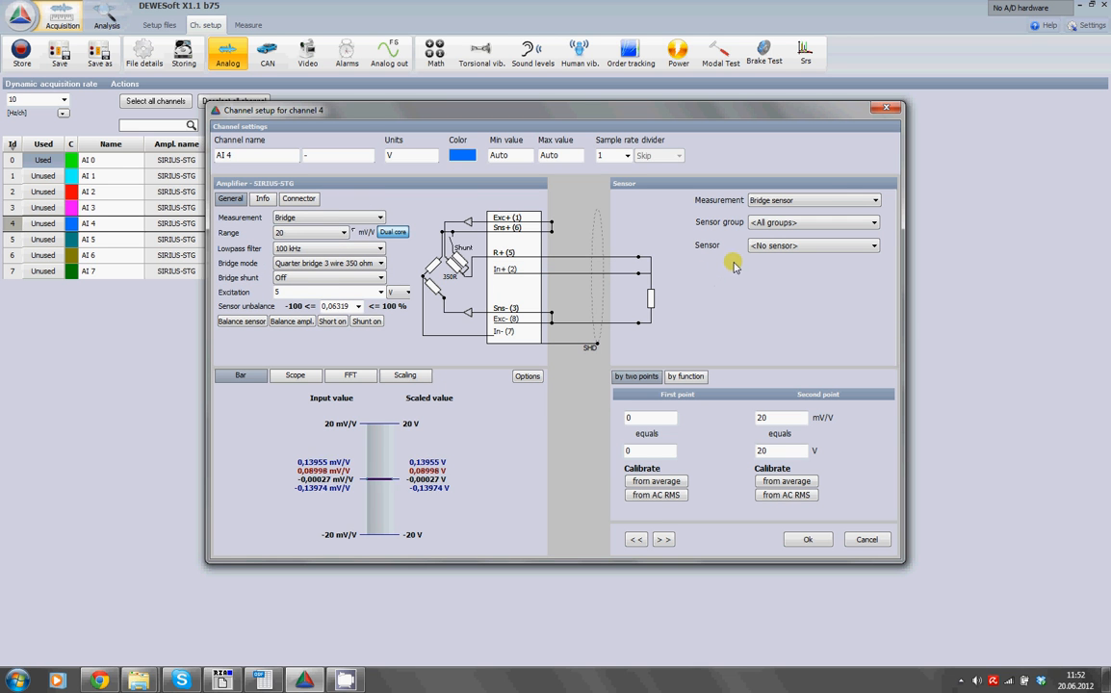
click(785, 223)
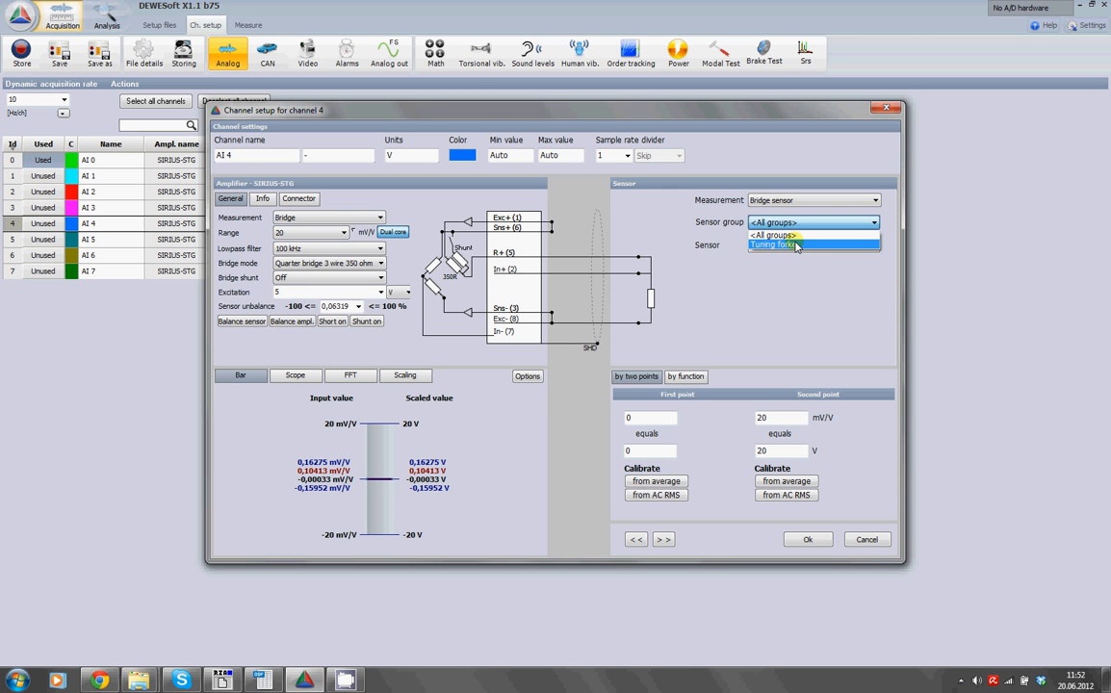
click(786, 284)
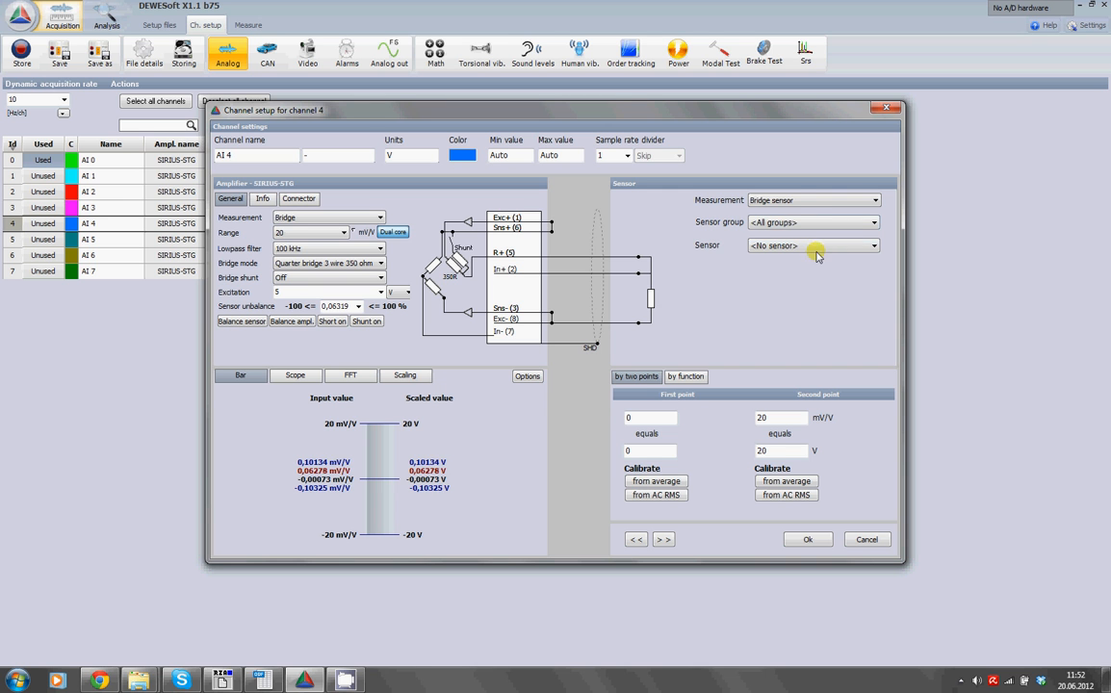
Step: Set the sensor measurement of AI 4 to Force sensor and accept the channel setup
click(798, 201)
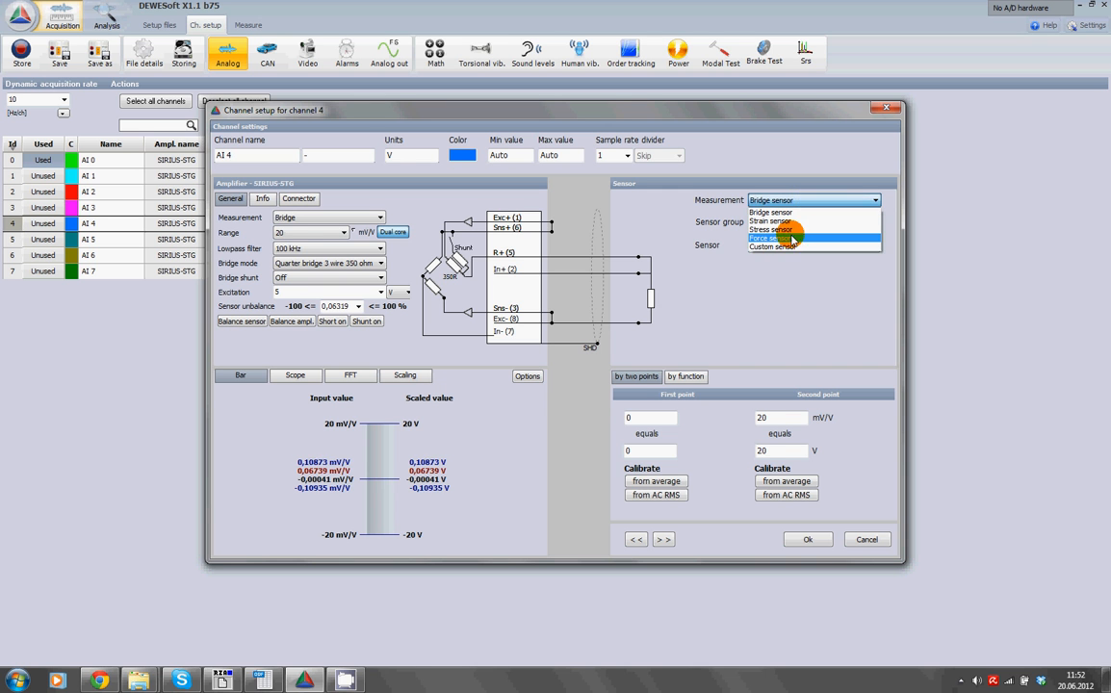
click(791, 238)
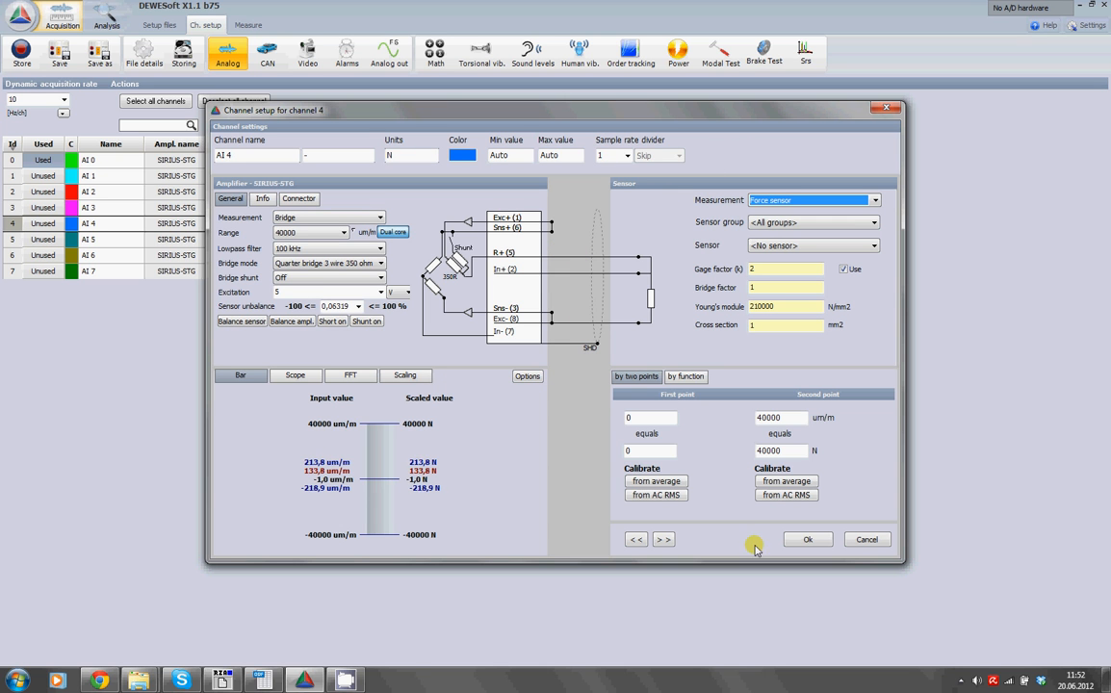
click(804, 540)
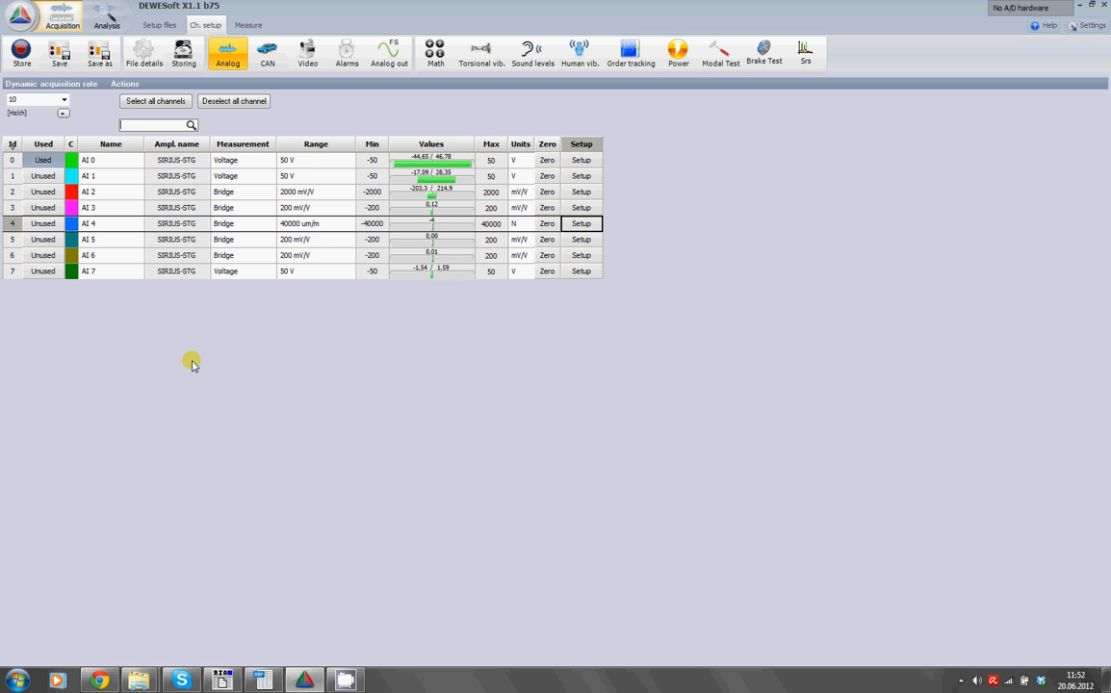
Step: Filter the channel list by 3 and by 5, and clear the filter to show all channels
text(3)
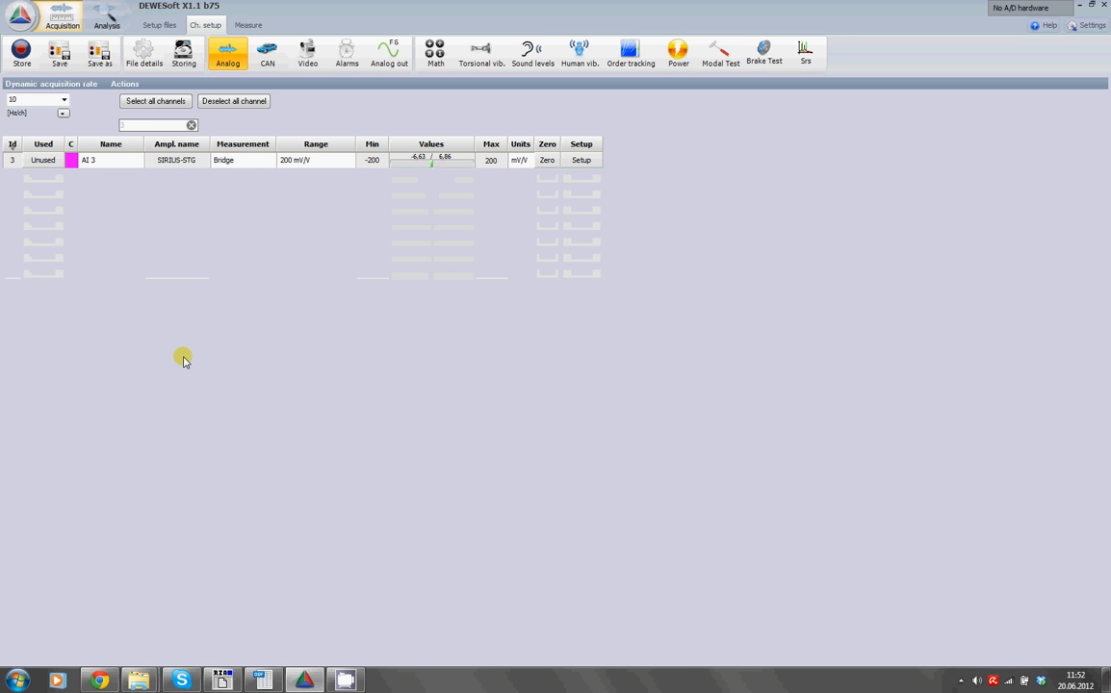
double_click(121, 126)
text(5)
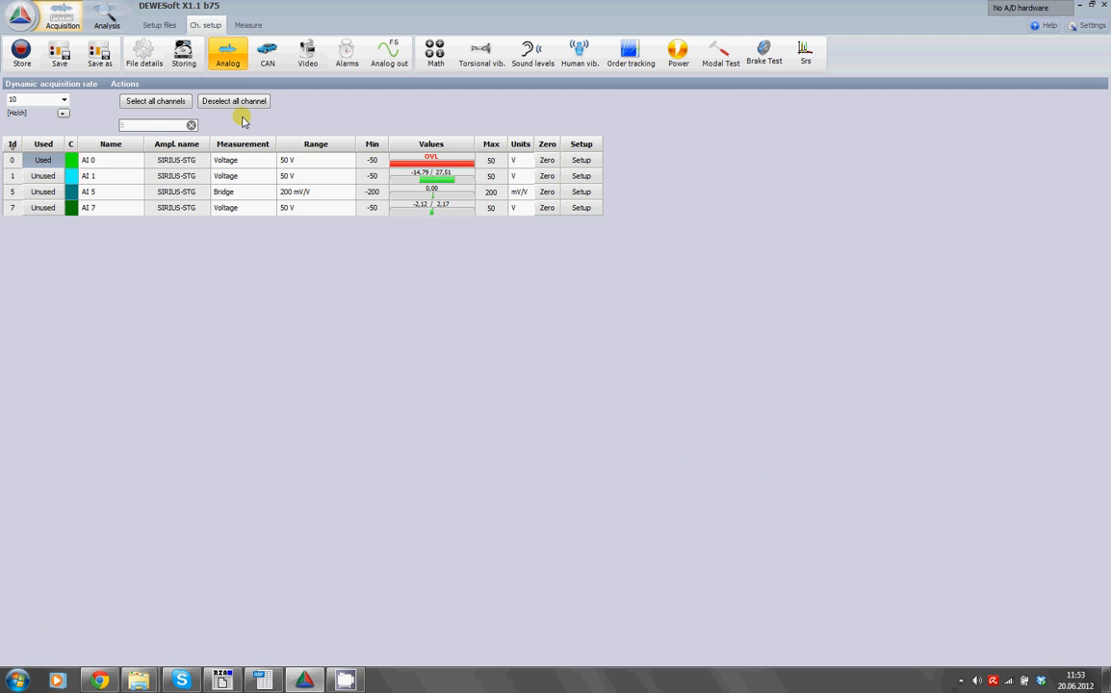
click(191, 125)
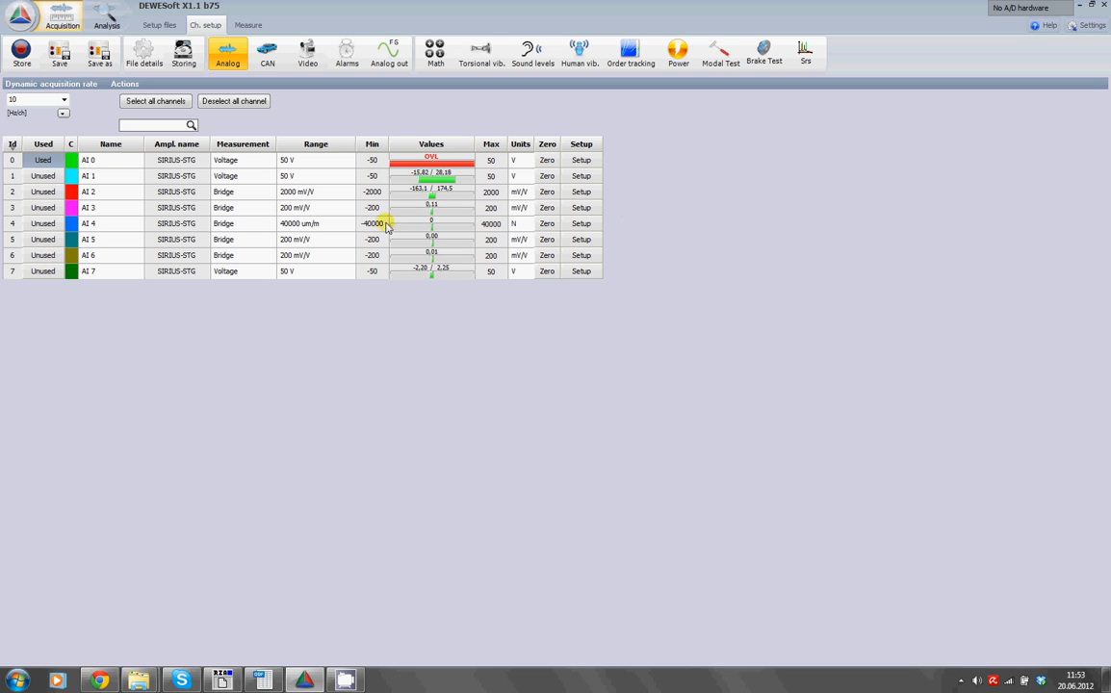
Step: Add the ShCal target, ShCal result and ShCal error columns to the channel list
right_click(518, 149)
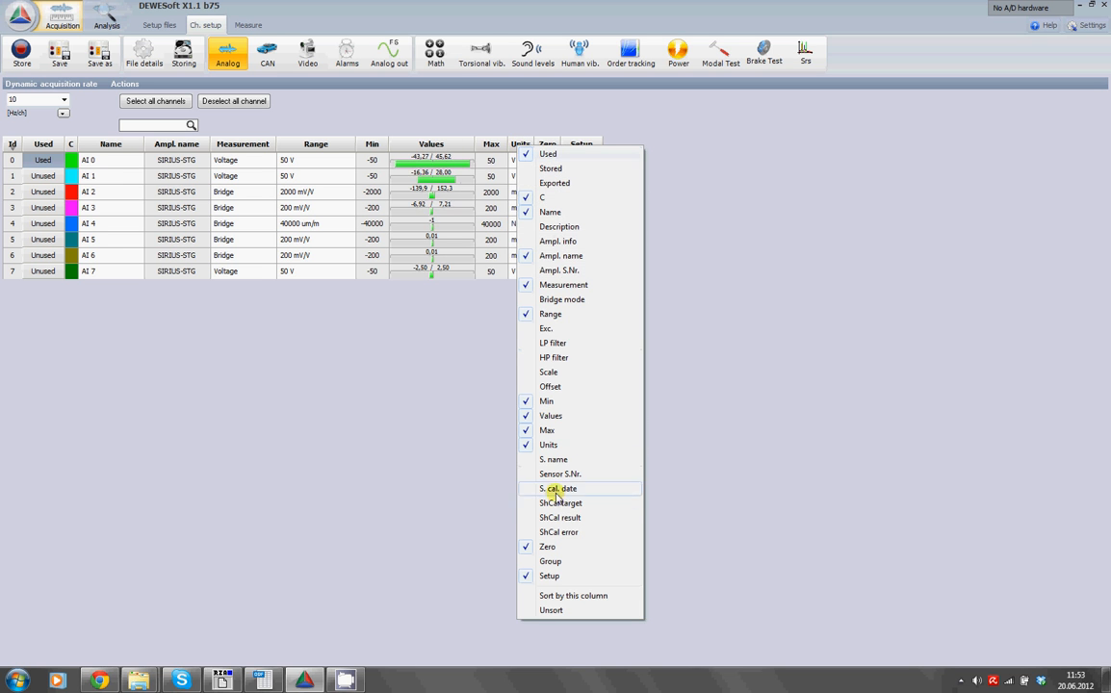
click(528, 504)
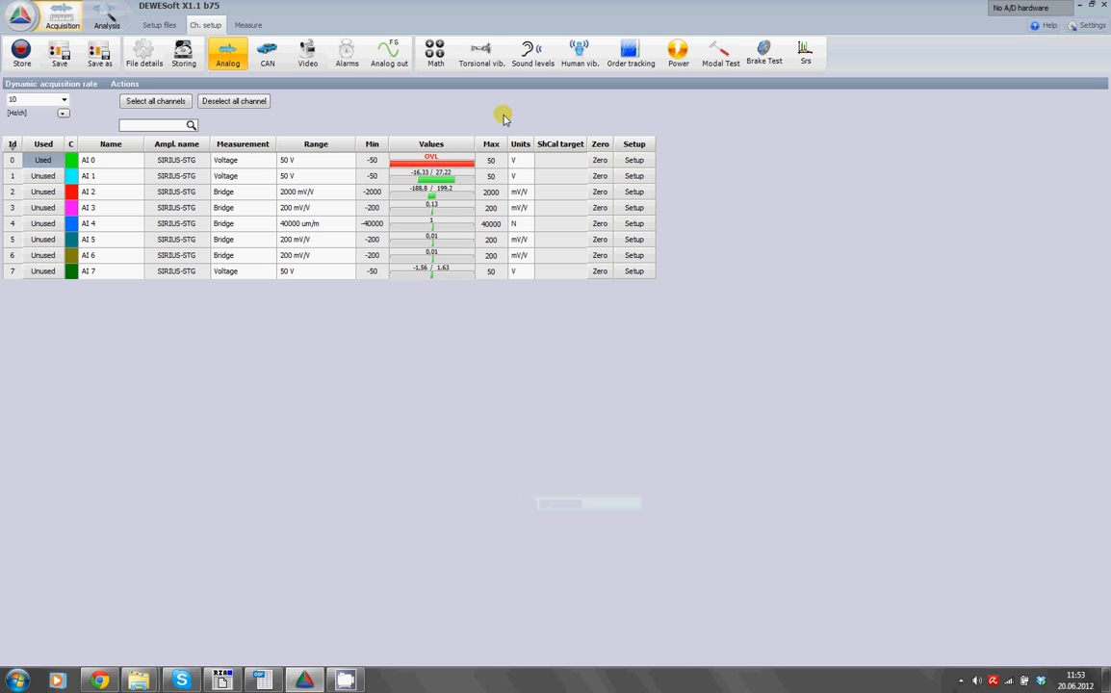
right_click(558, 143)
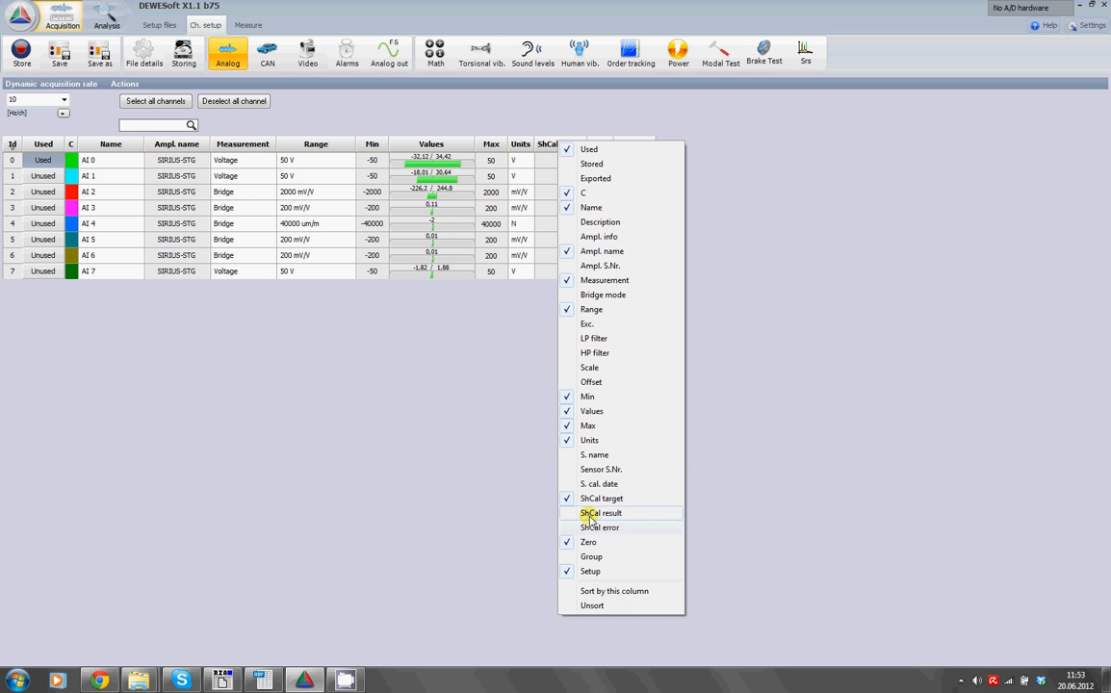
click(587, 513)
right_click(616, 142)
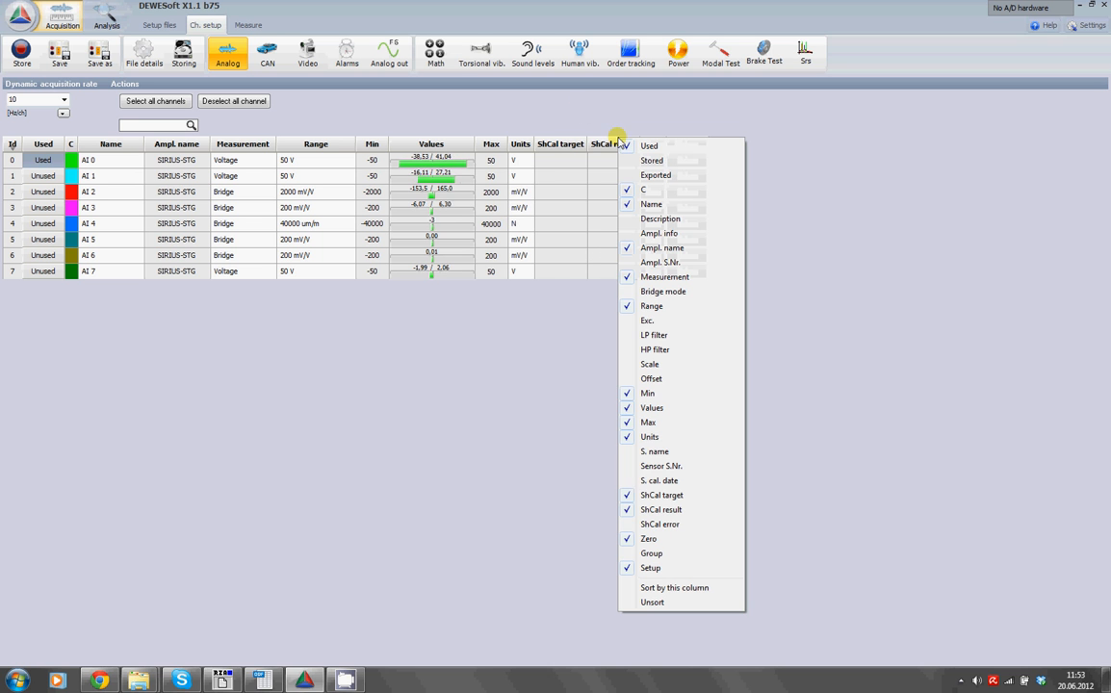
click(648, 524)
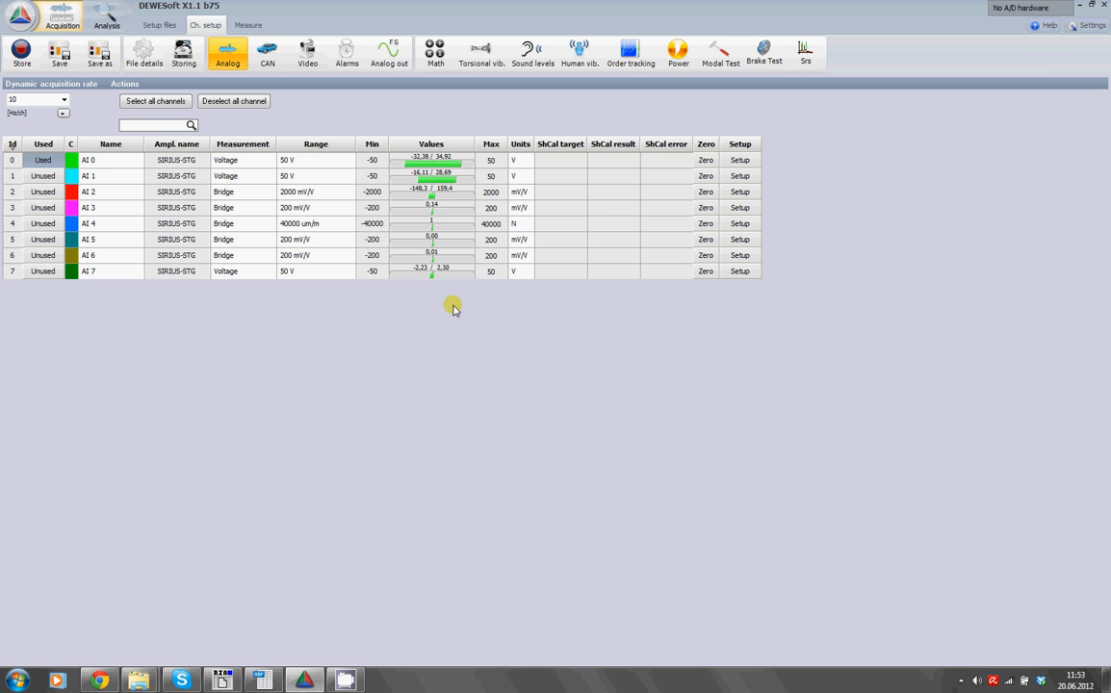
Step: Show the live measurement display, select the AI 0 recorder, and switch its auto scale off and back on
click(248, 26)
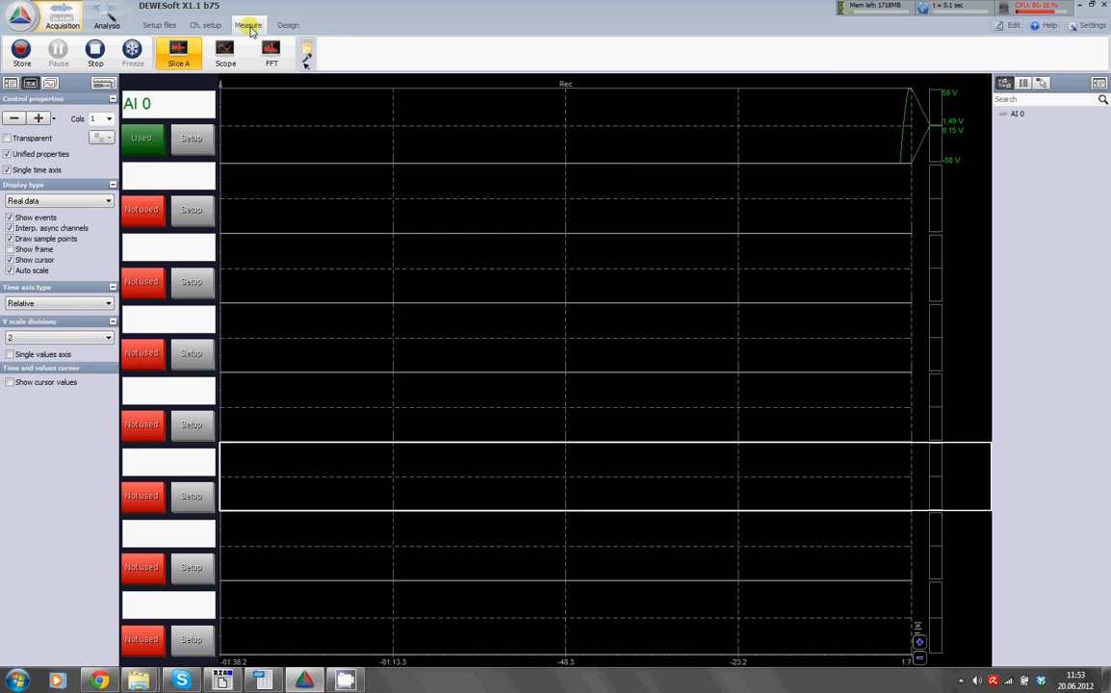
click(320, 140)
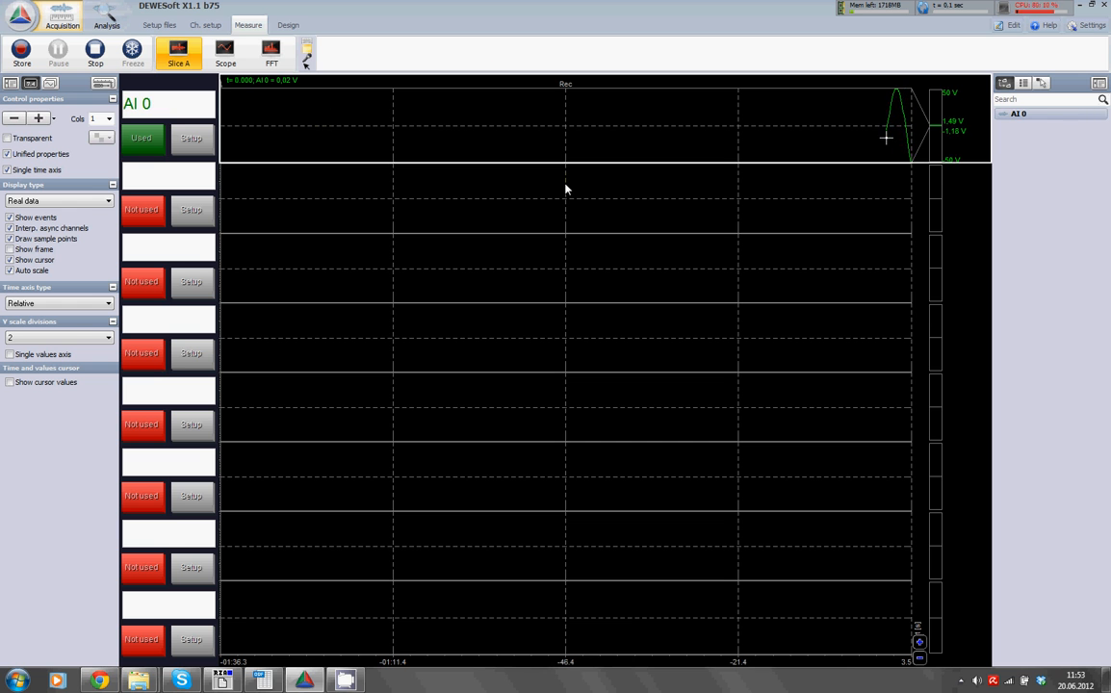
click(11, 271)
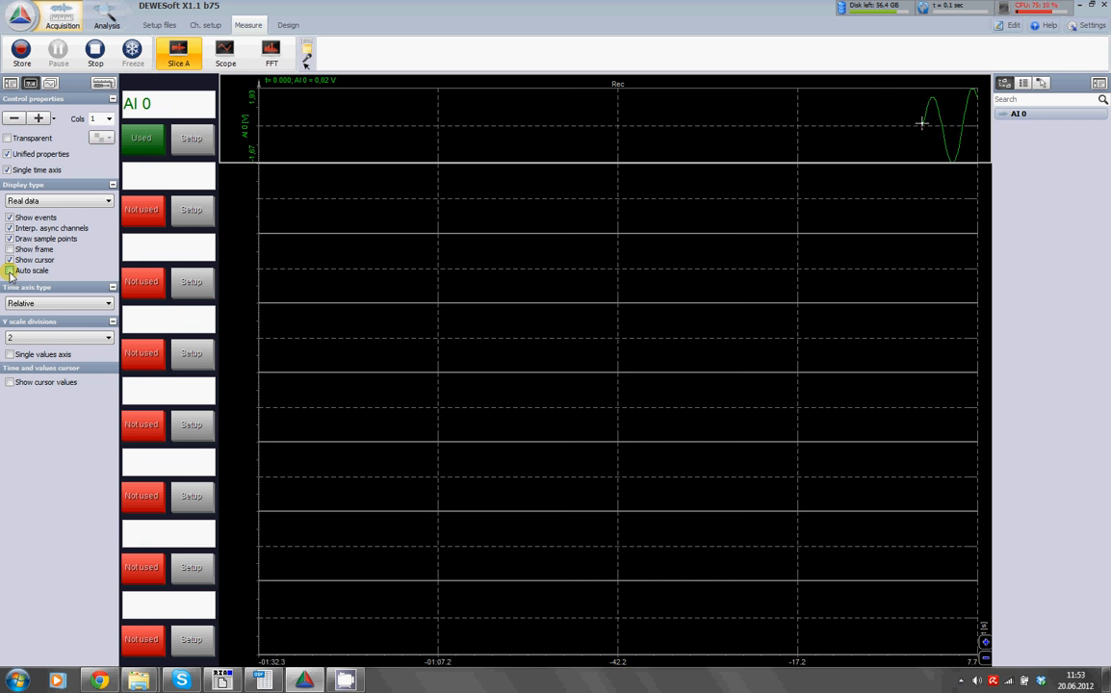
click(10, 271)
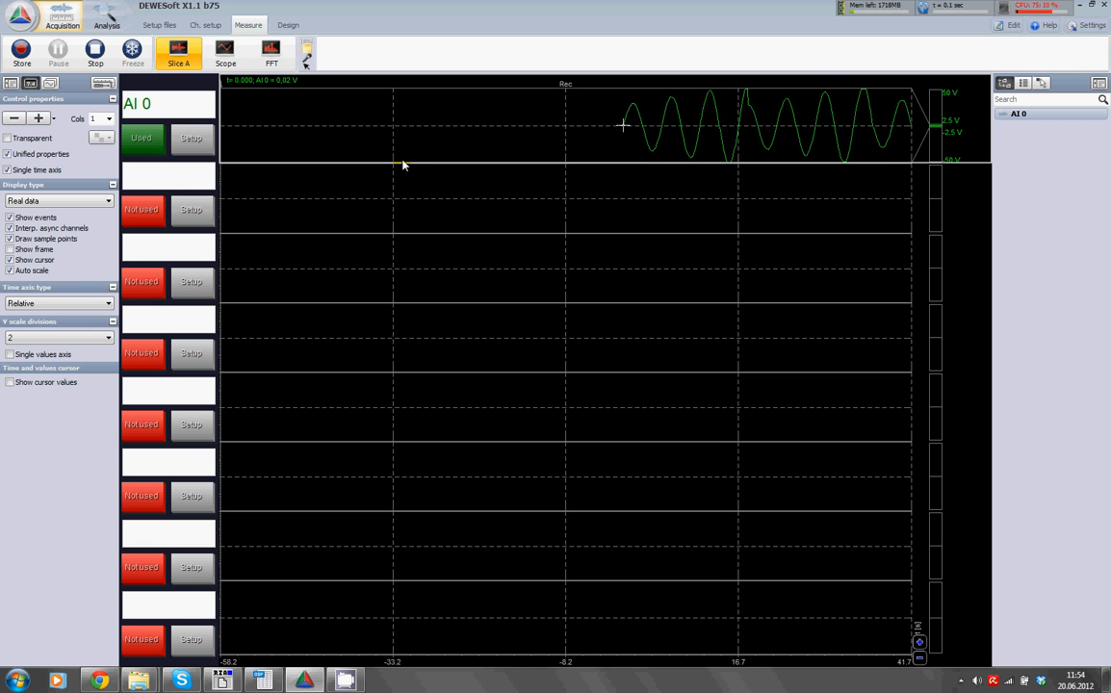
Step: Set the amplifier range of AI 0 to 10 V in its channel setup and accept the change
click(193, 142)
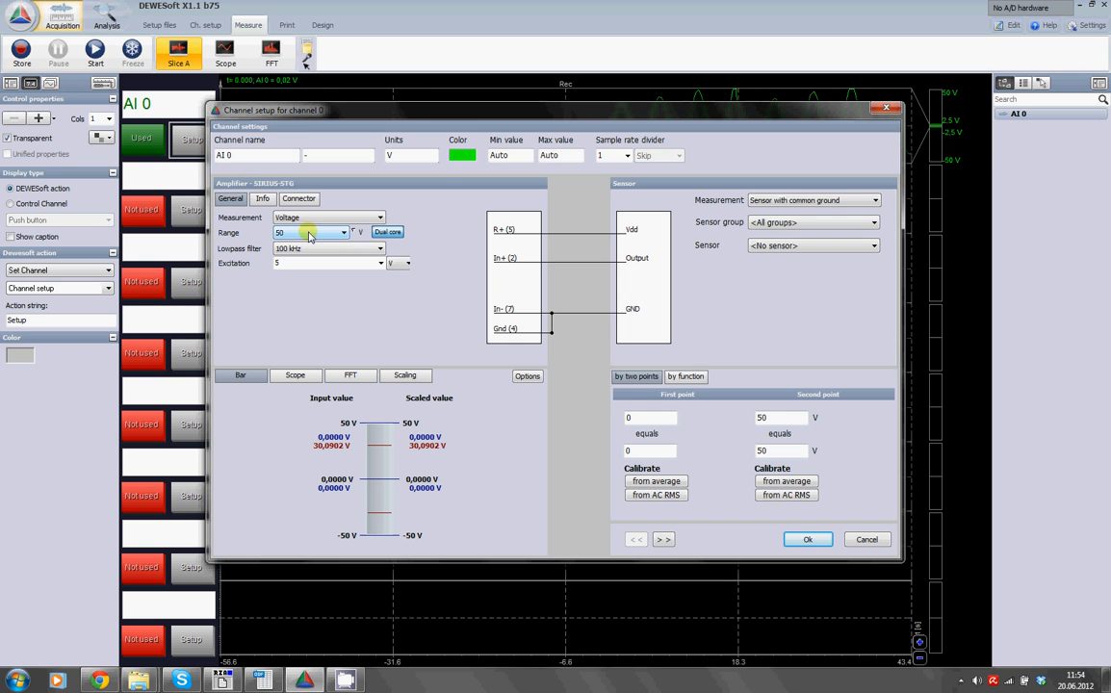
click(310, 234)
click(280, 253)
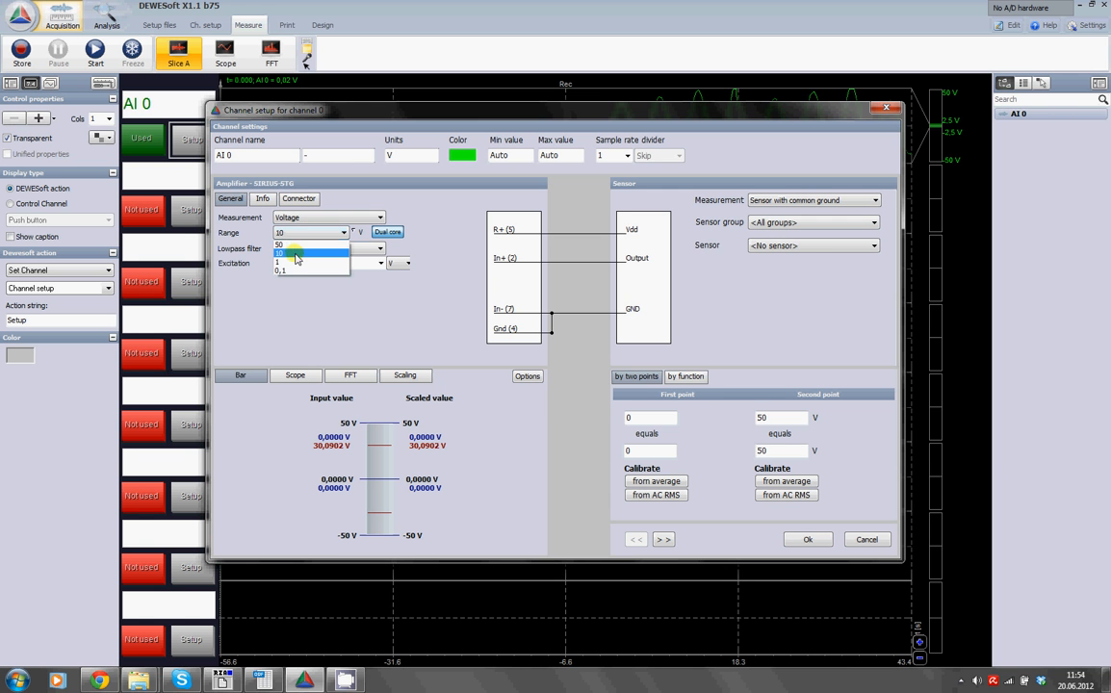
click(814, 539)
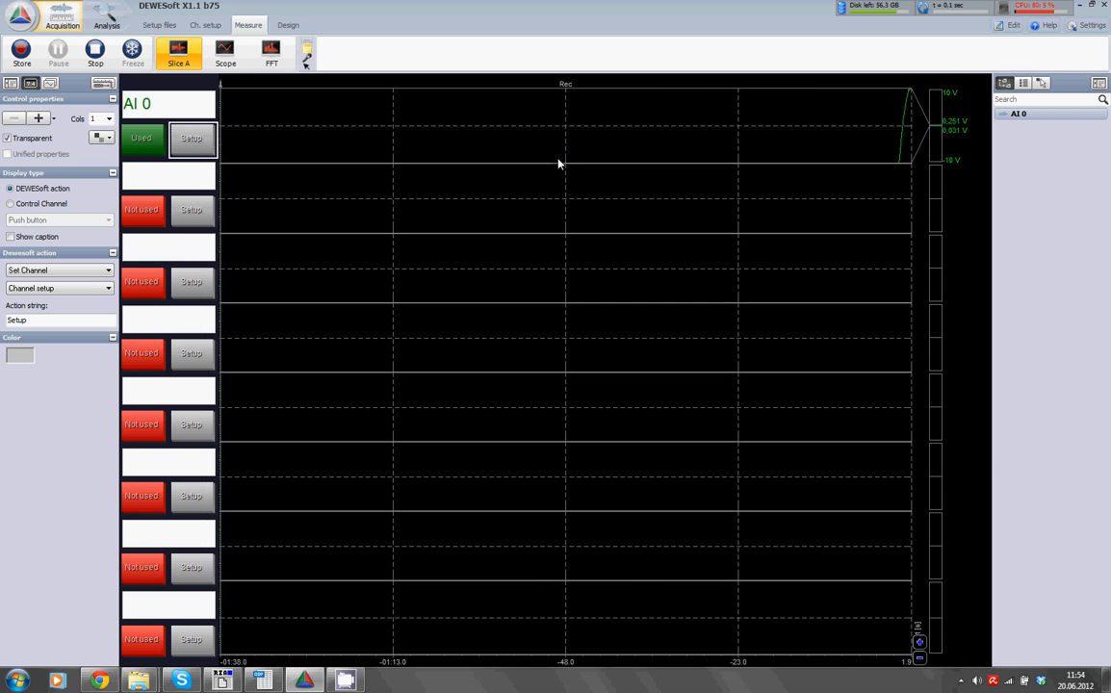
Step: Switch channel AI 0 off and back on, and set channels AI 1 and AI 2 to used in the measurement display
click(137, 140)
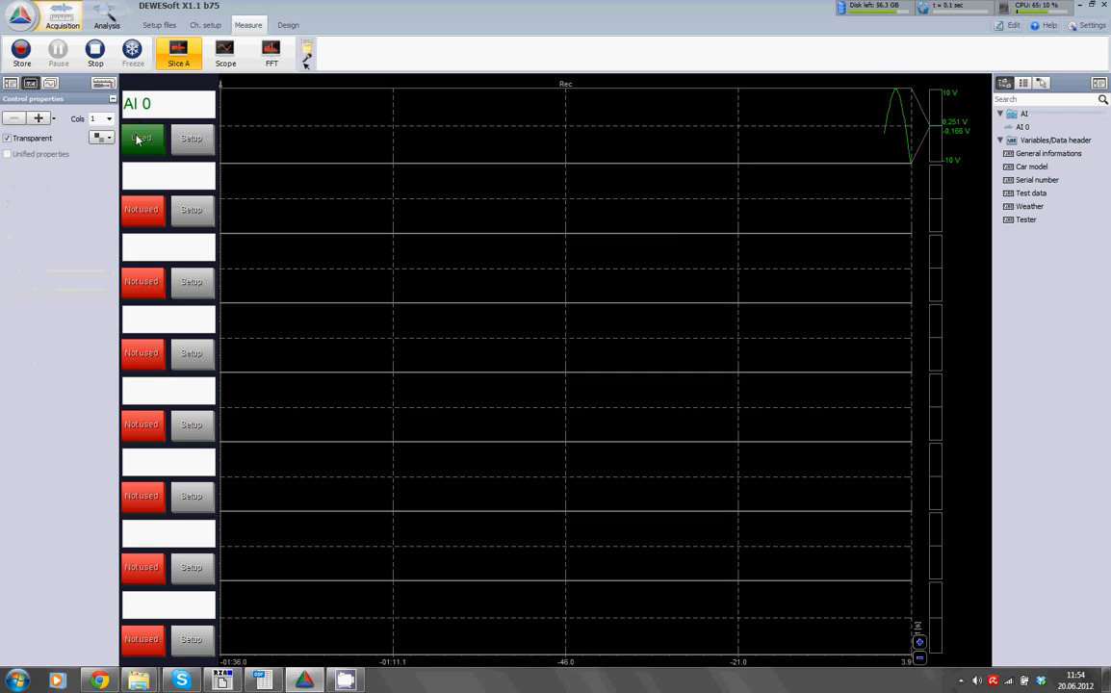
click(138, 140)
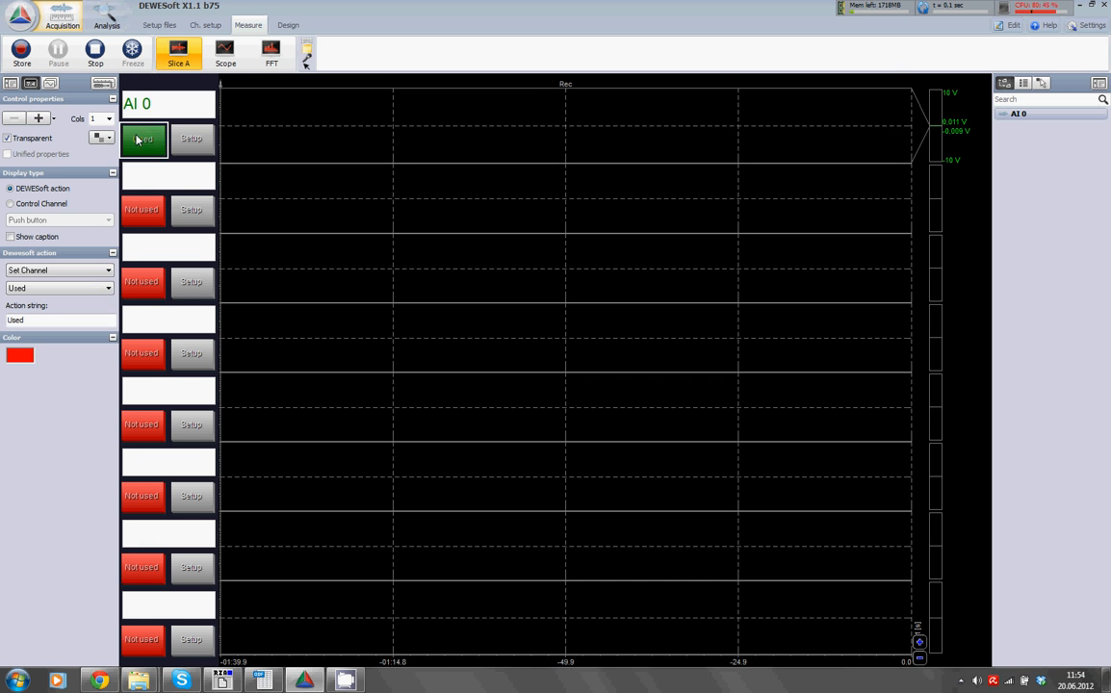
click(139, 212)
click(141, 285)
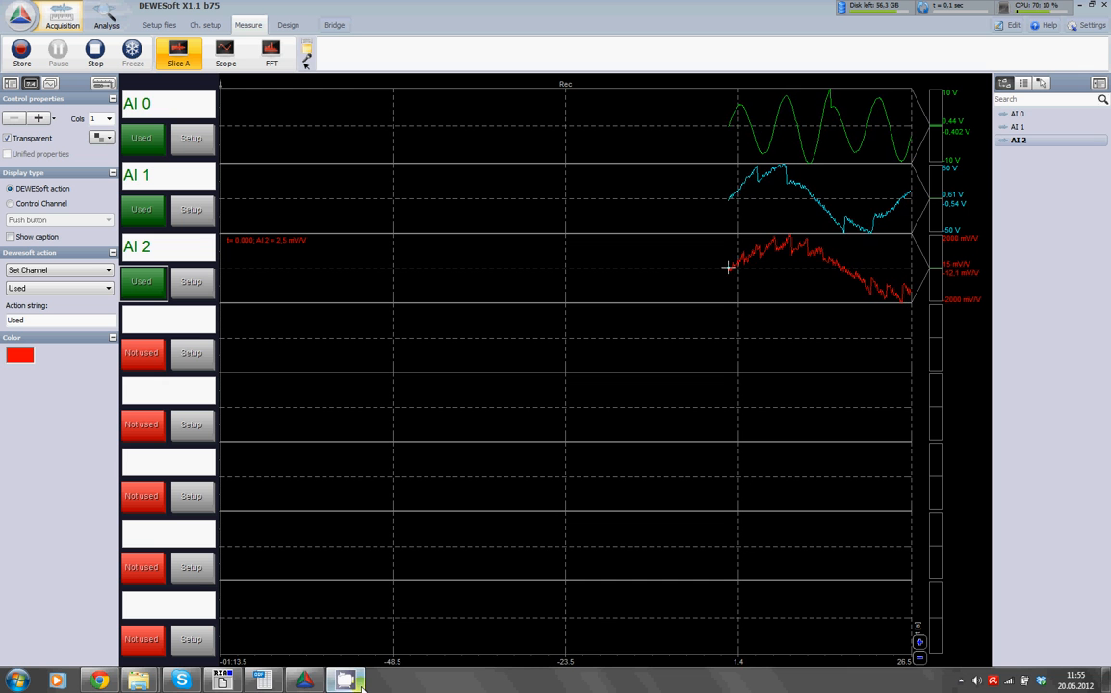
click(958, 681)
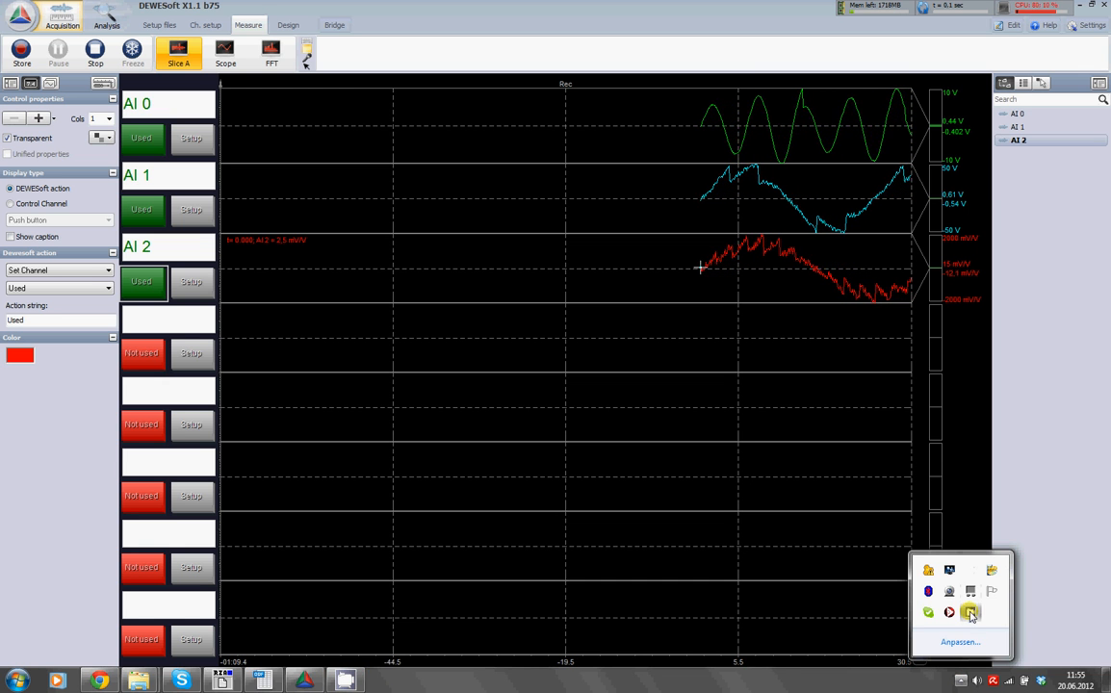
click(971, 613)
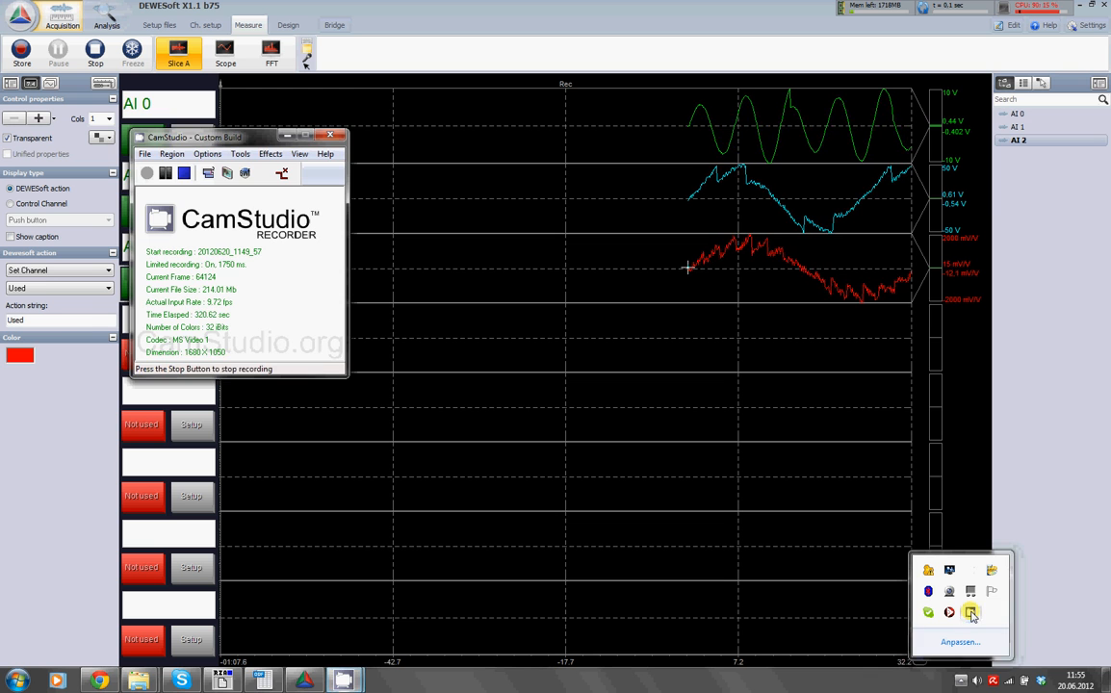